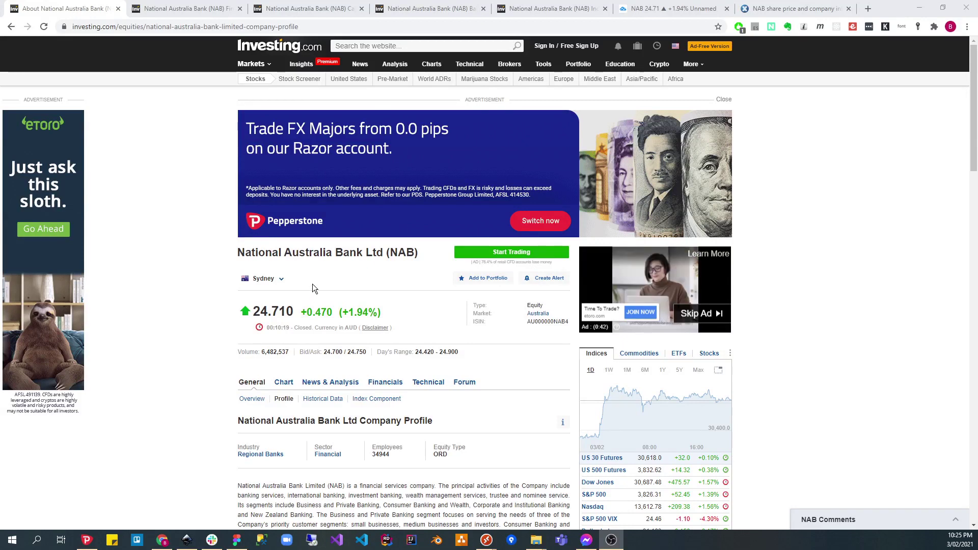
Step: Review National Australia Bank's company profile and its ratios page, from valuation and profitability down to debt and dividends
scroll(313, 285, down, 6)
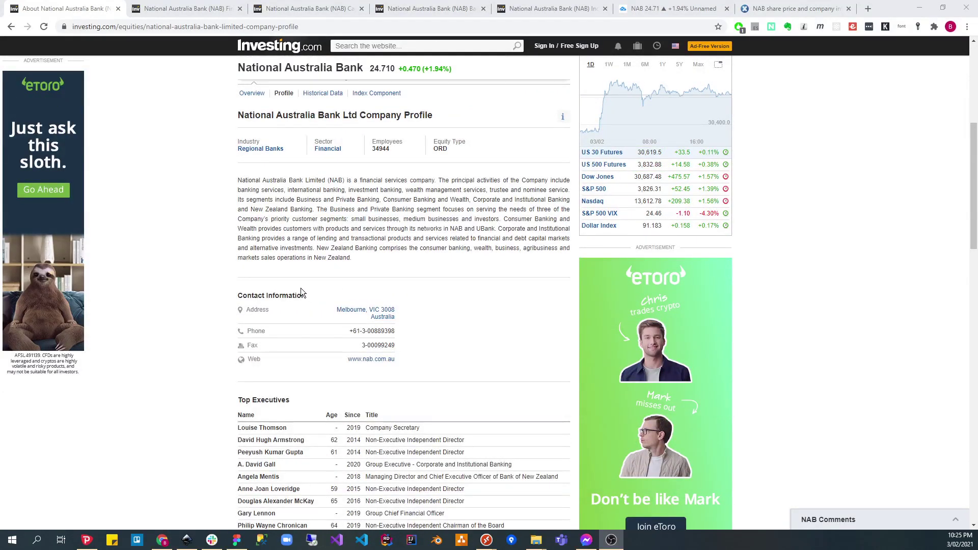
scroll(357, 306, up, 3)
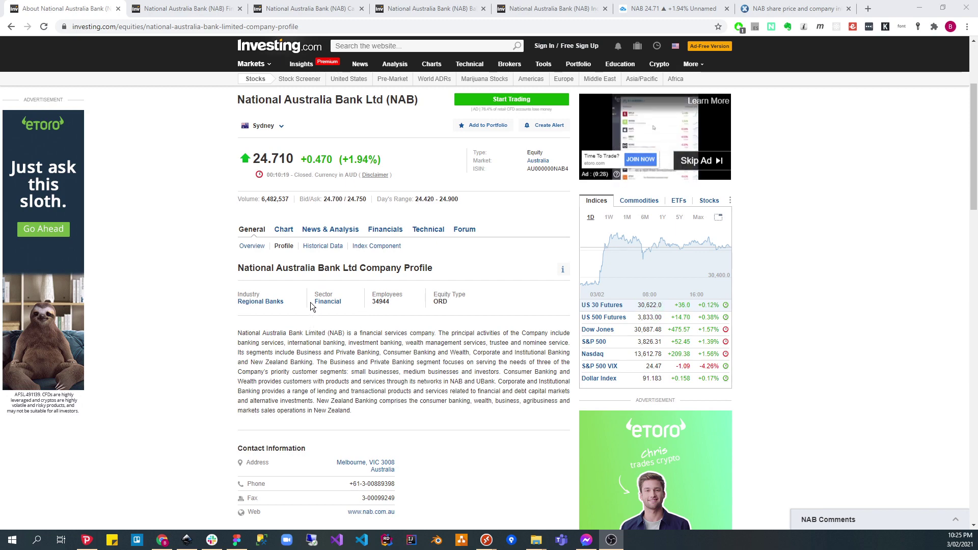
click(214, 7)
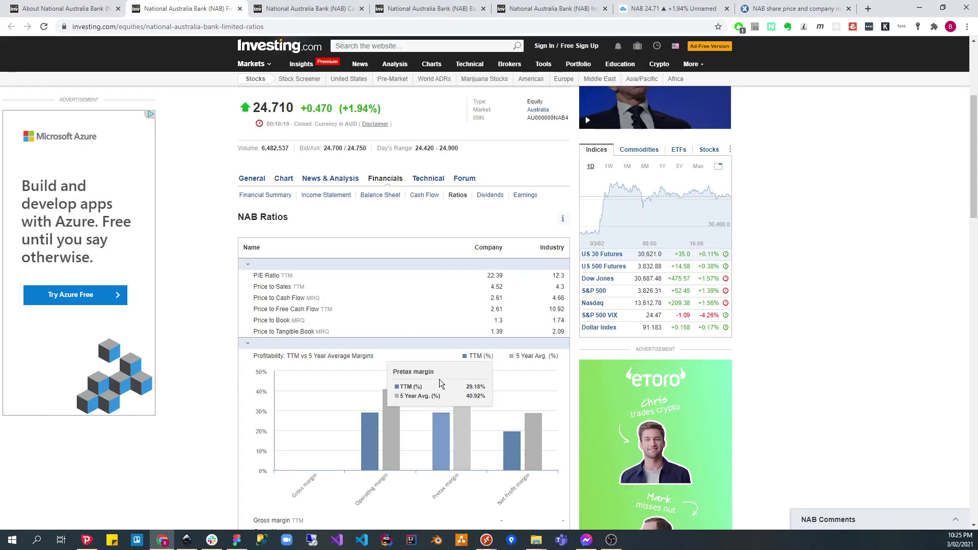
scroll(439, 380, down, 2)
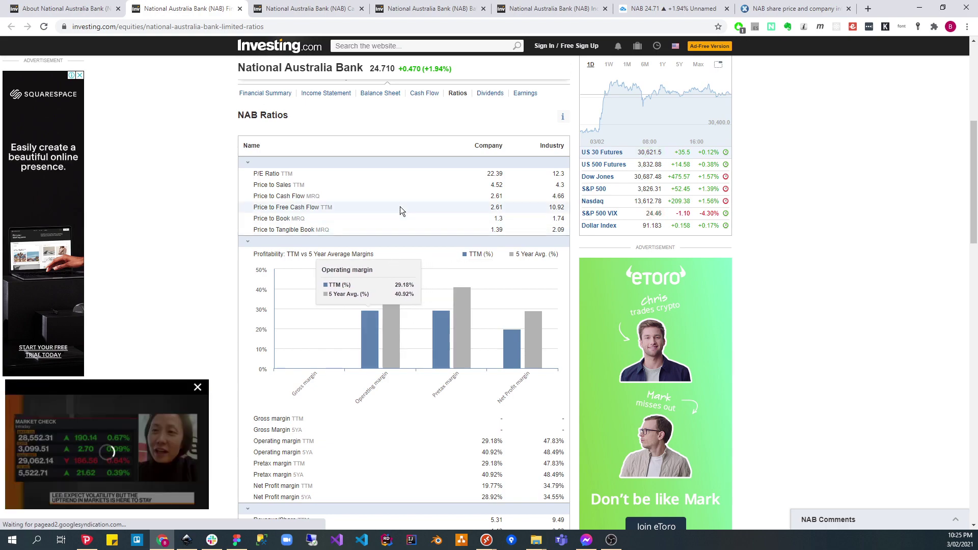
scroll(490, 225, down, 7)
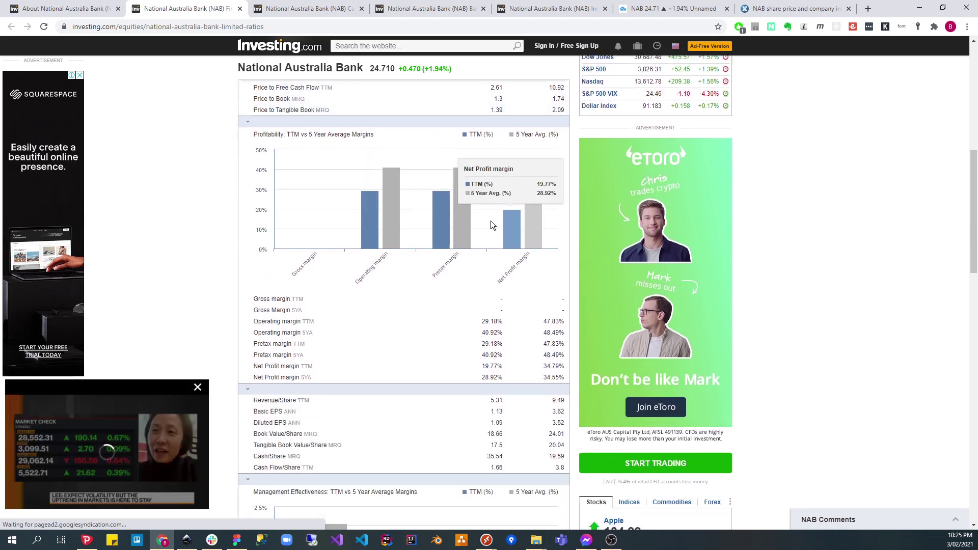
scroll(304, 344, down, 11)
scroll(292, 375, up, 5)
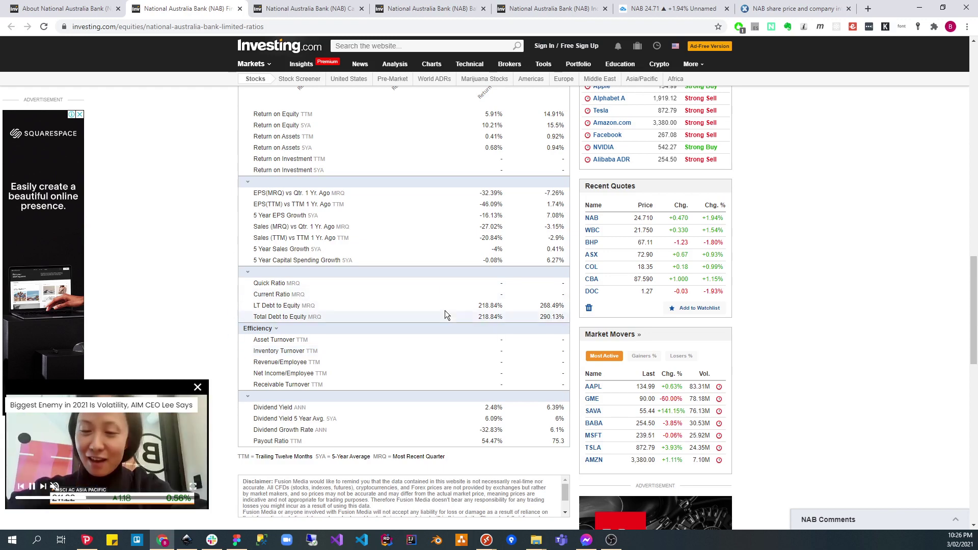
scroll(352, 362, up, 1)
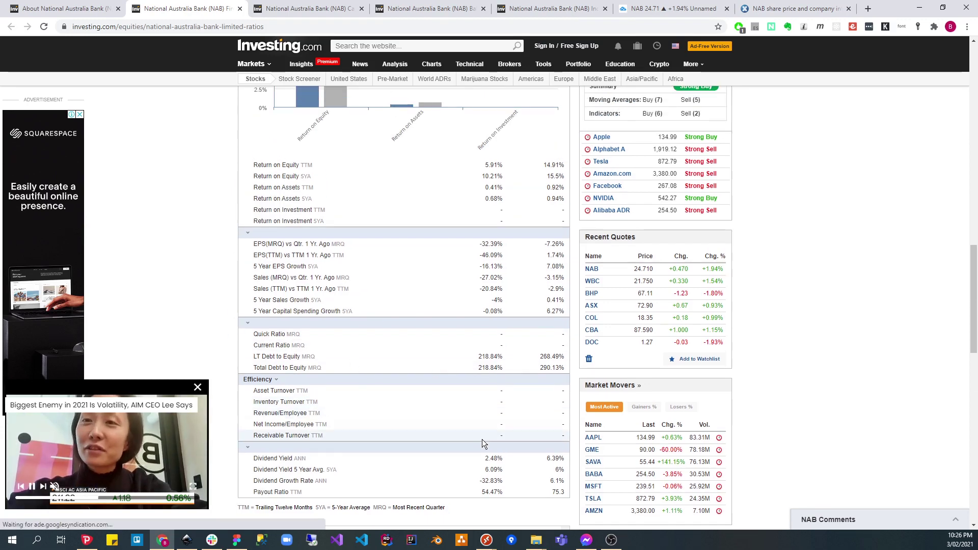
Step: Check NAB's share information, fundamentals and dividend details on the ASX company page
click(790, 8)
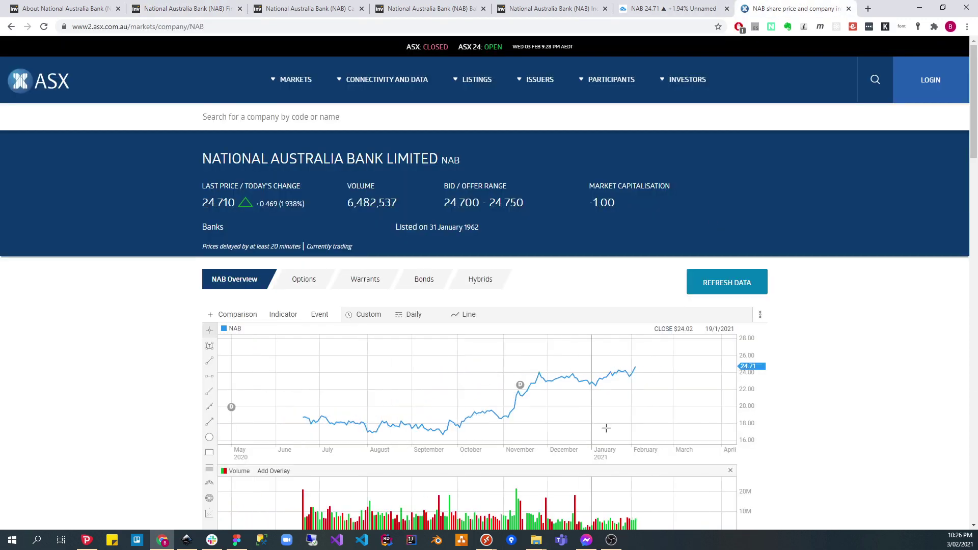
scroll(764, 387, down, 4)
scroll(770, 377, down, 2)
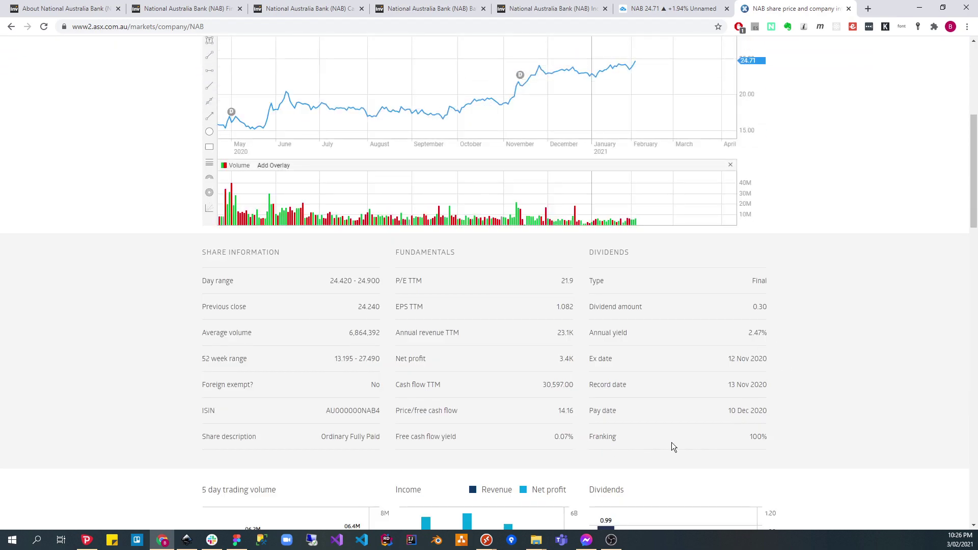
scroll(799, 410, down, 4)
scroll(800, 412, up, 2)
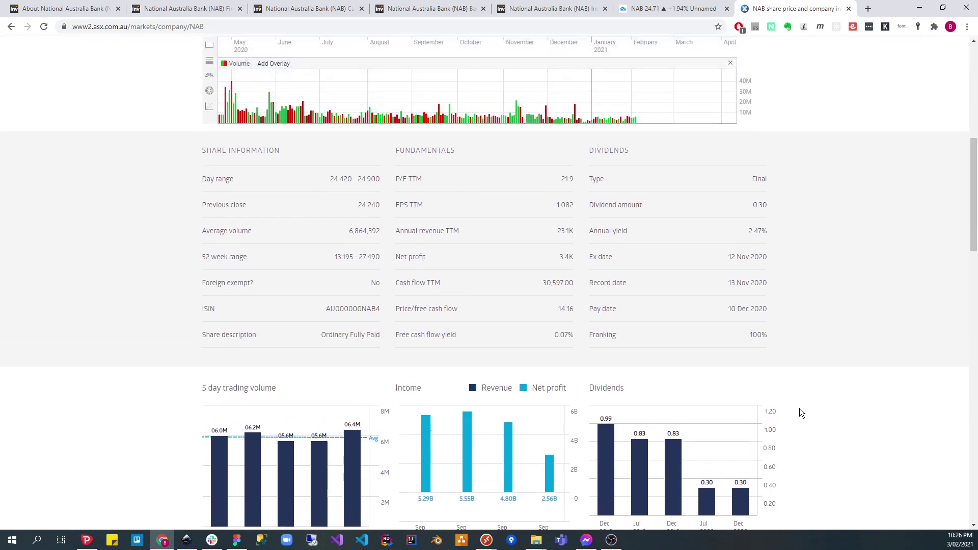
Step: Switch NAB's cash flow statement and balance sheet on Investing.com from quarterly to annual figures
click(219, 8)
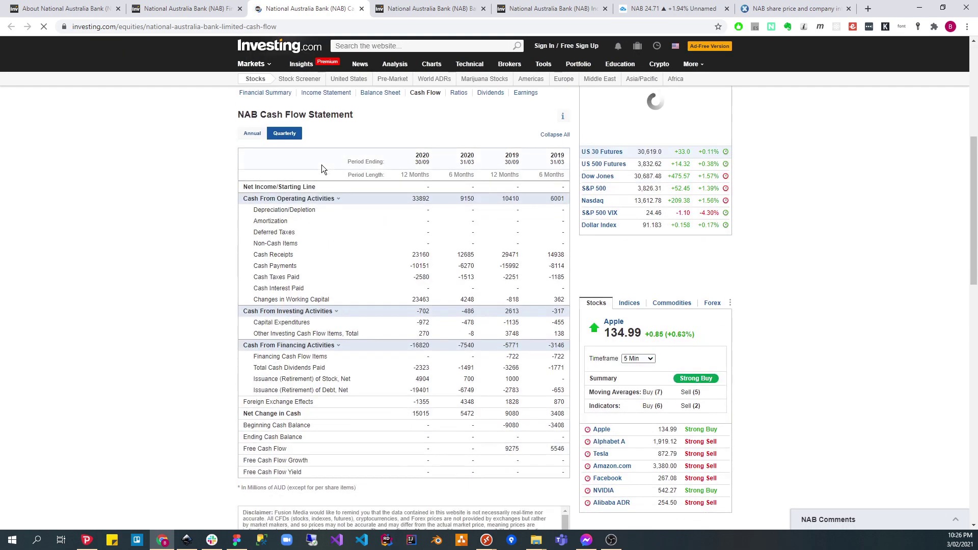
click(260, 133)
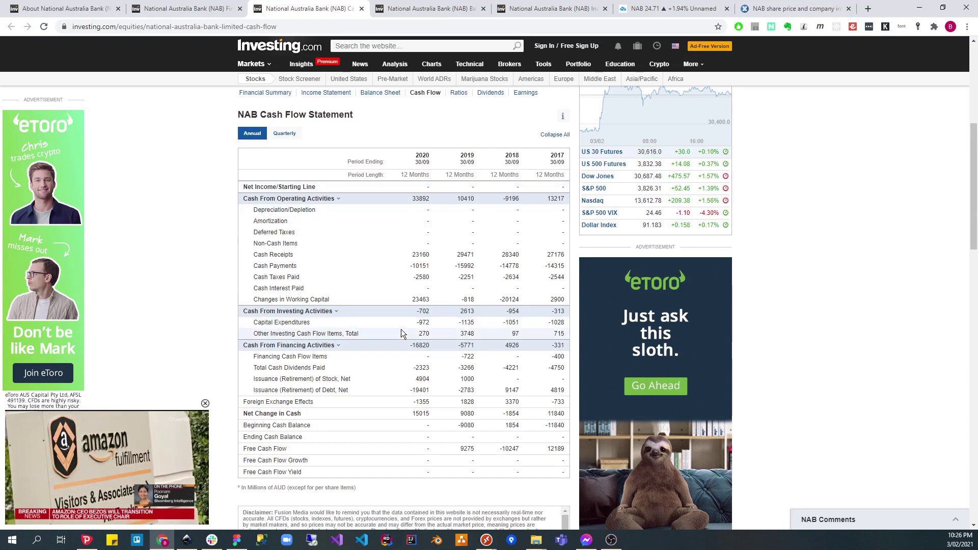
click(429, 12)
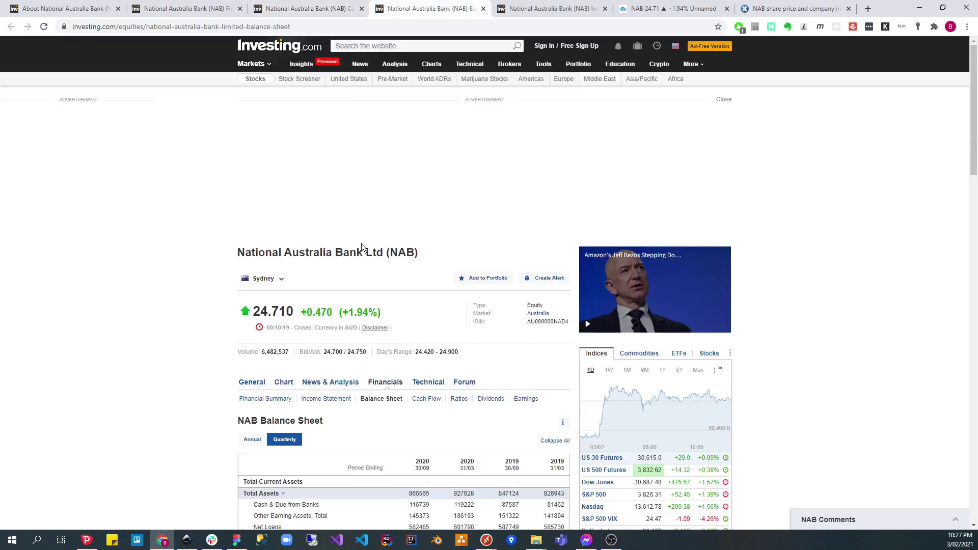
scroll(276, 241, down, 2)
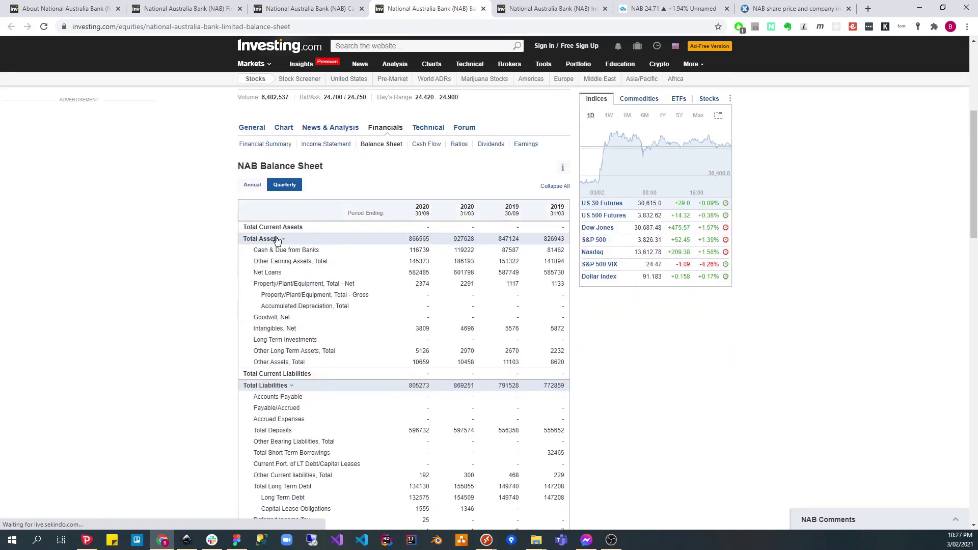
click(256, 185)
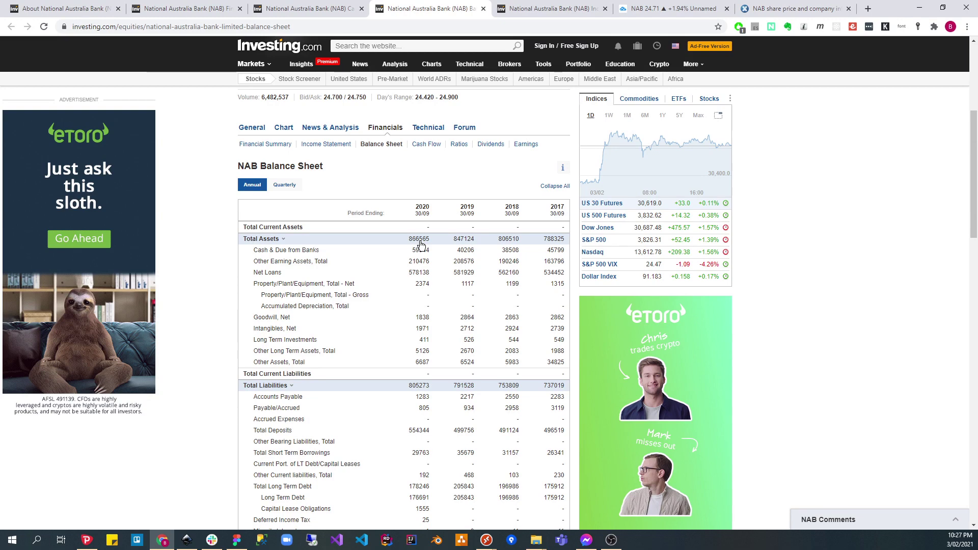
Step: Examine the assets, liabilities, long-term debt and equity in NAB's annual balance sheet
scroll(420, 245, down, 1)
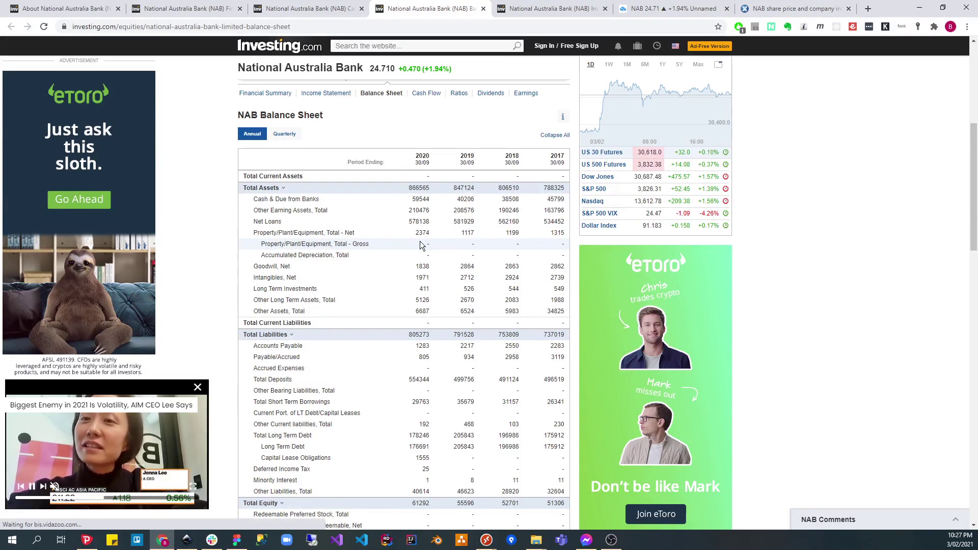
scroll(426, 278, down, 1)
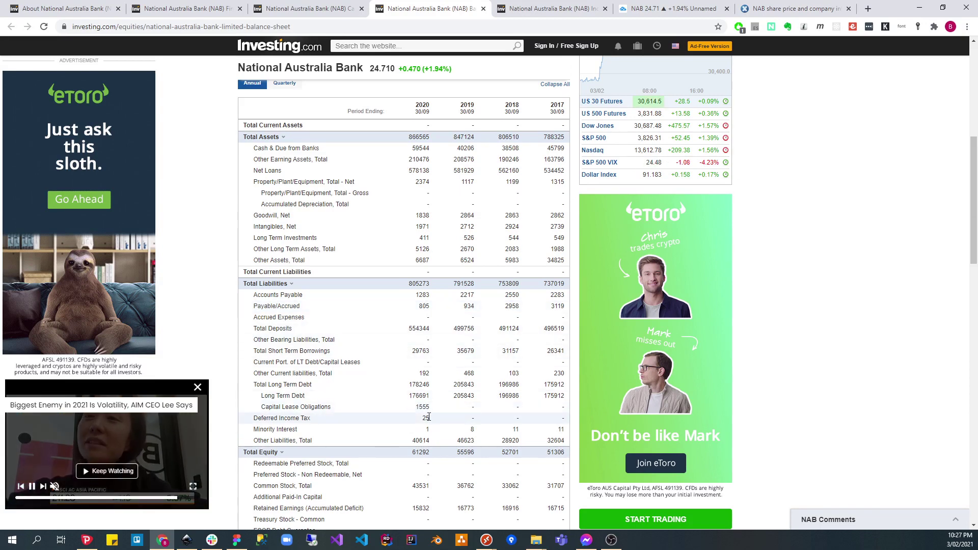
scroll(428, 418, down, 3)
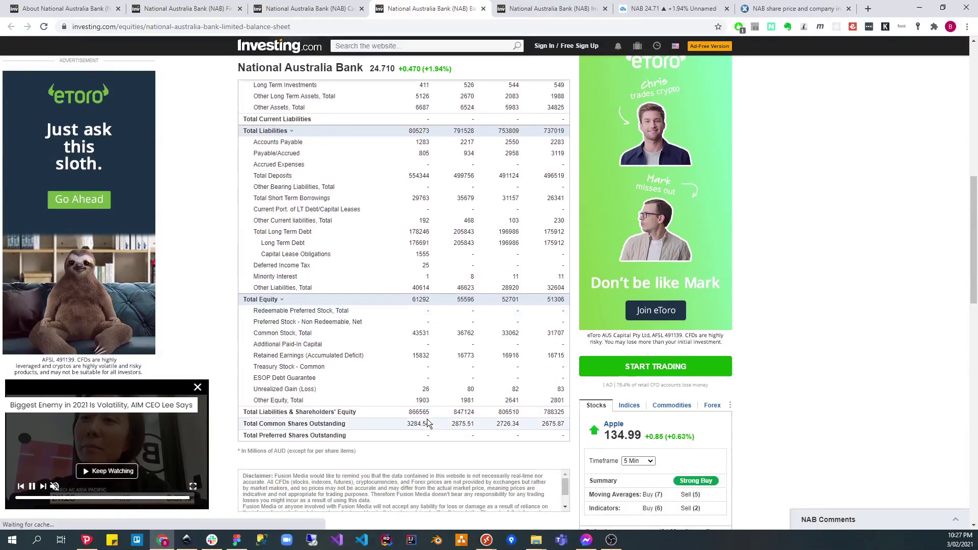
scroll(426, 420, up, 4)
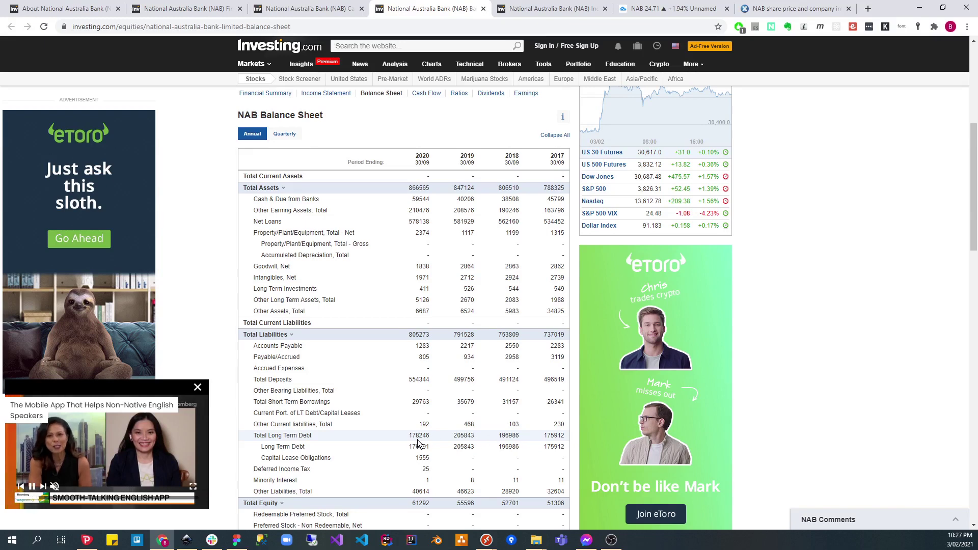
scroll(420, 445, down, 1)
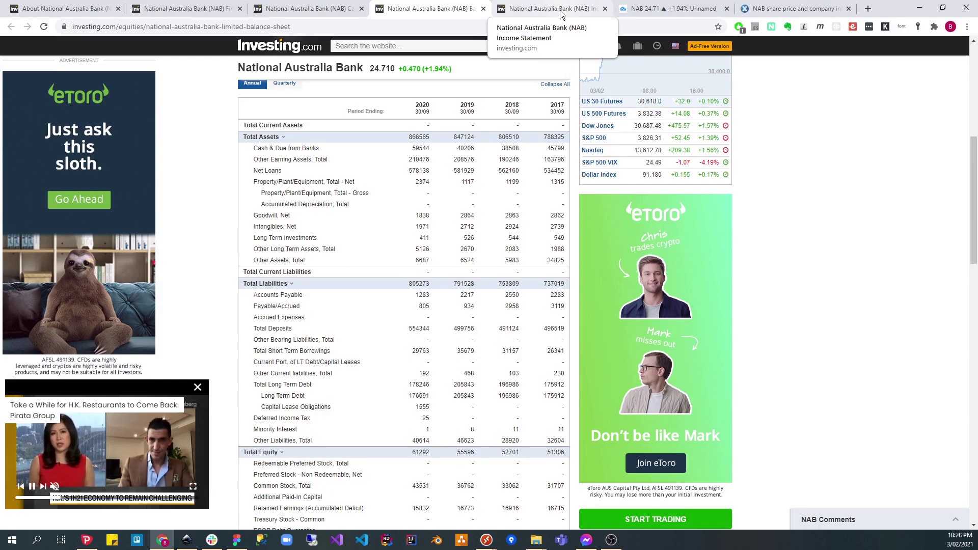
Step: Review net interest income, net income and earnings per share in NAB's annual income statement
click(561, 14)
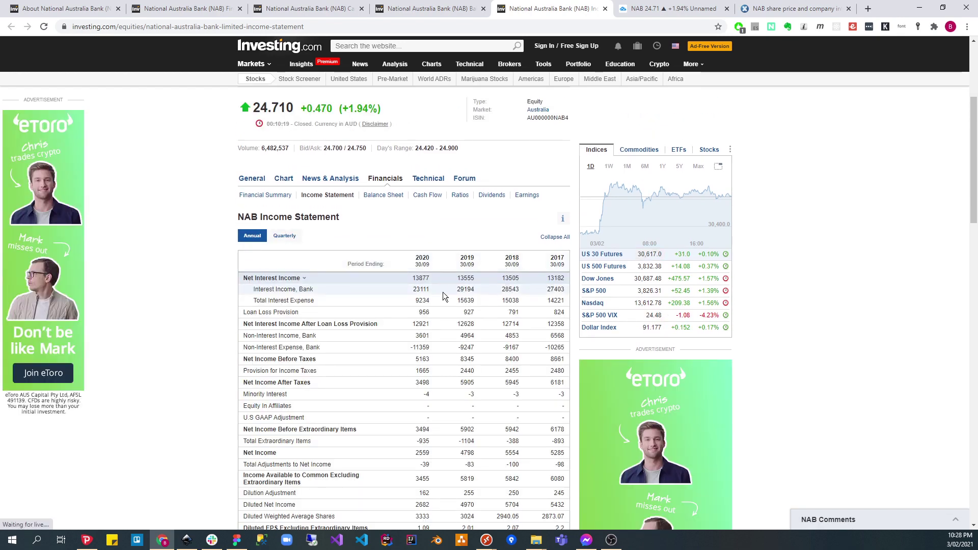
scroll(478, 278, down, 1)
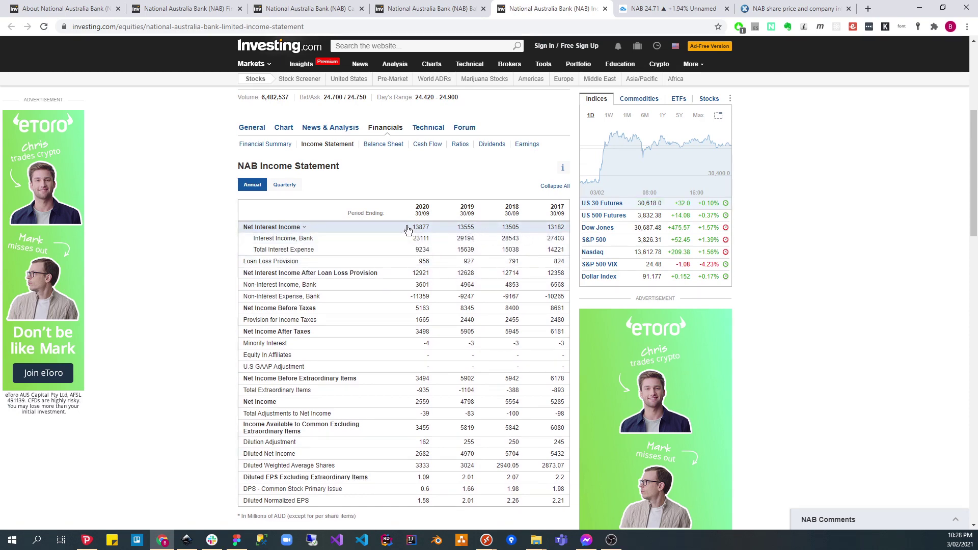
scroll(437, 325, down, 1)
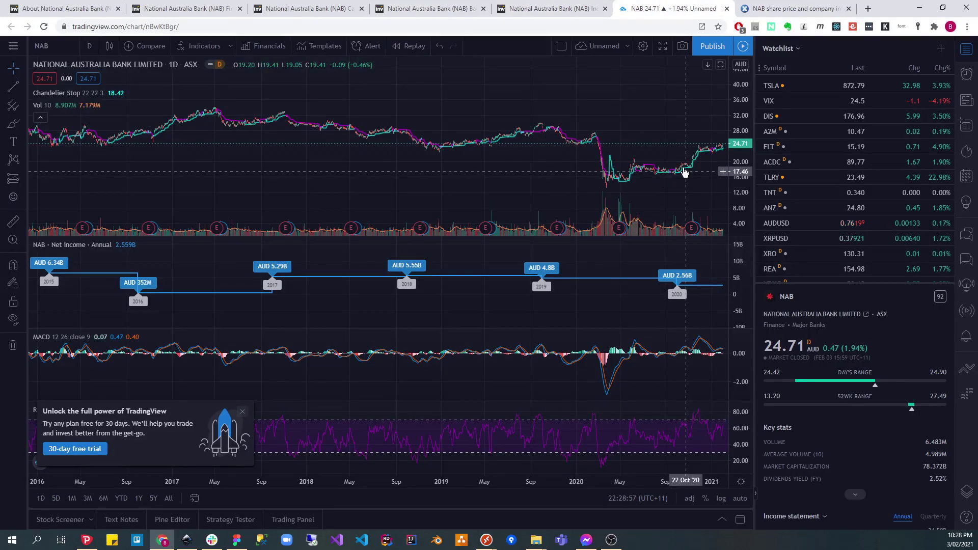
Step: Examine NAB's daily TradingView chart over several years, comparing the price trend with annual net income, MACD and the lower oscillator
scroll(683, 176, down, 3)
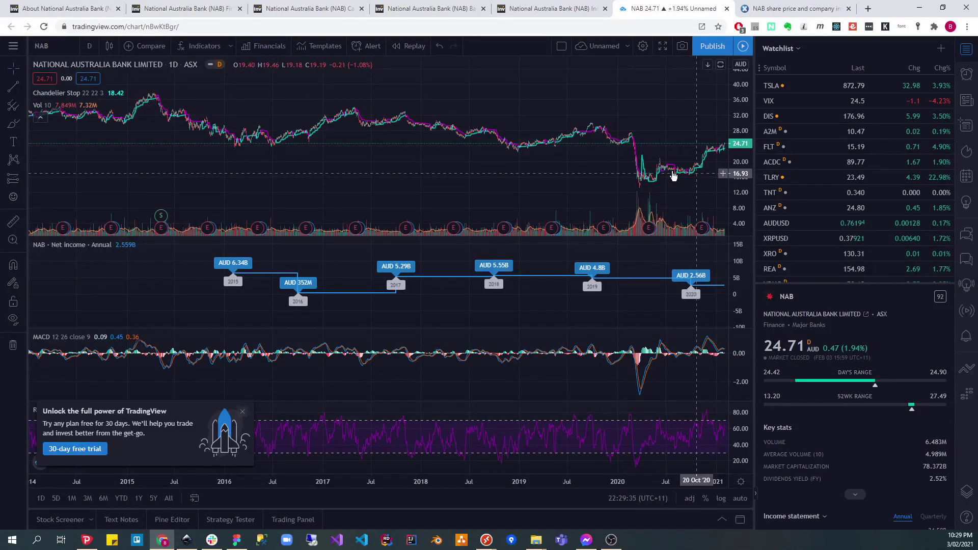
scroll(646, 171, down, 1)
scroll(646, 171, down, 2)
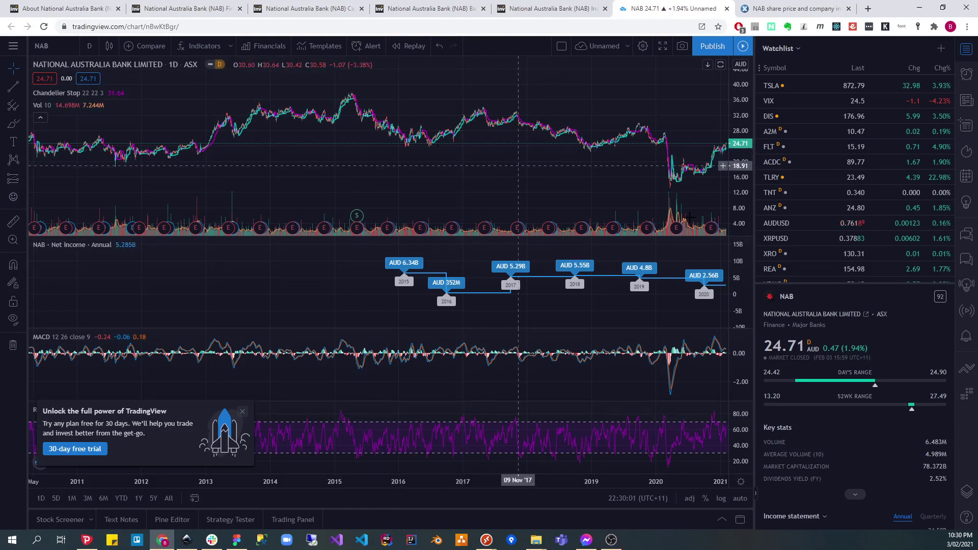
scroll(645, 288, up, 3)
scroll(644, 288, up, 2)
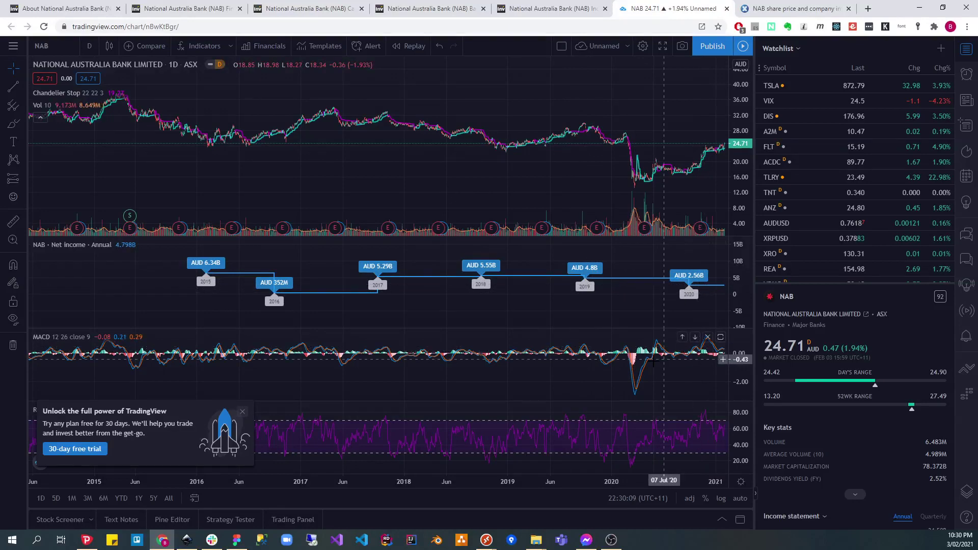
scroll(534, 207, down, 1)
scroll(535, 207, down, 3)
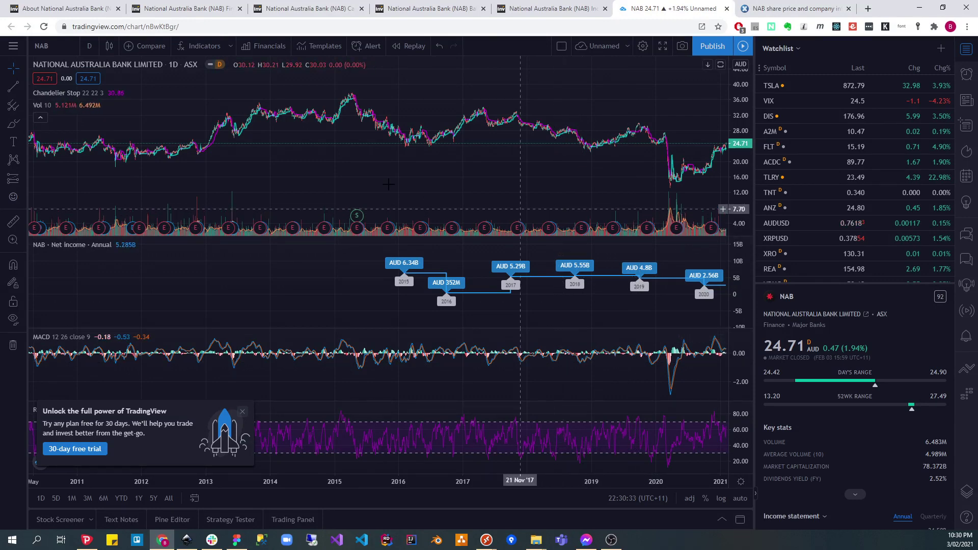
scroll(557, 193, up, 4)
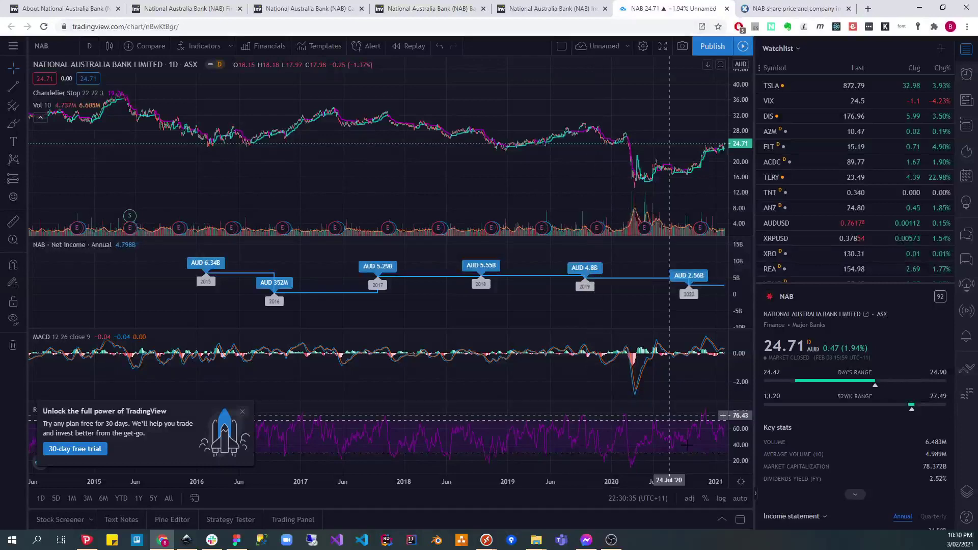
scroll(710, 443, up, 3)
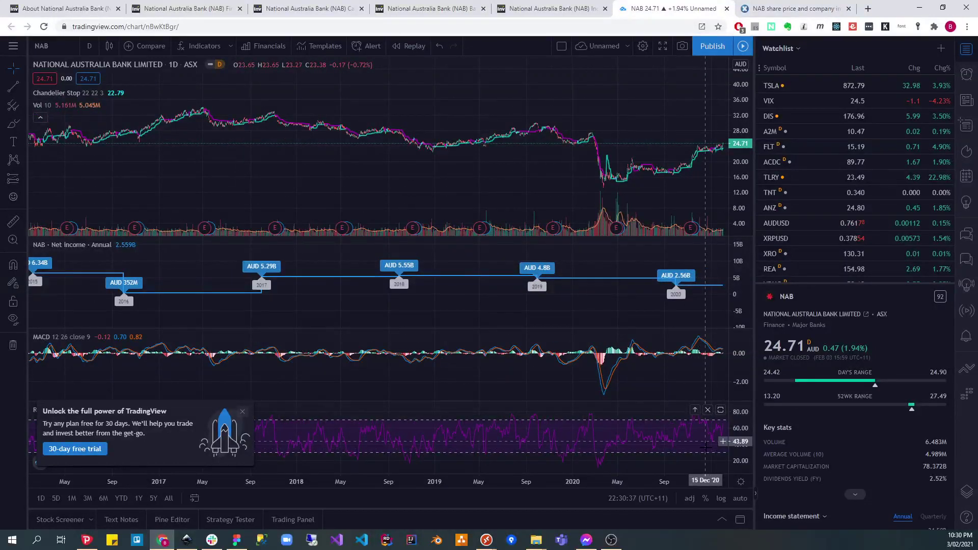
scroll(700, 443, up, 2)
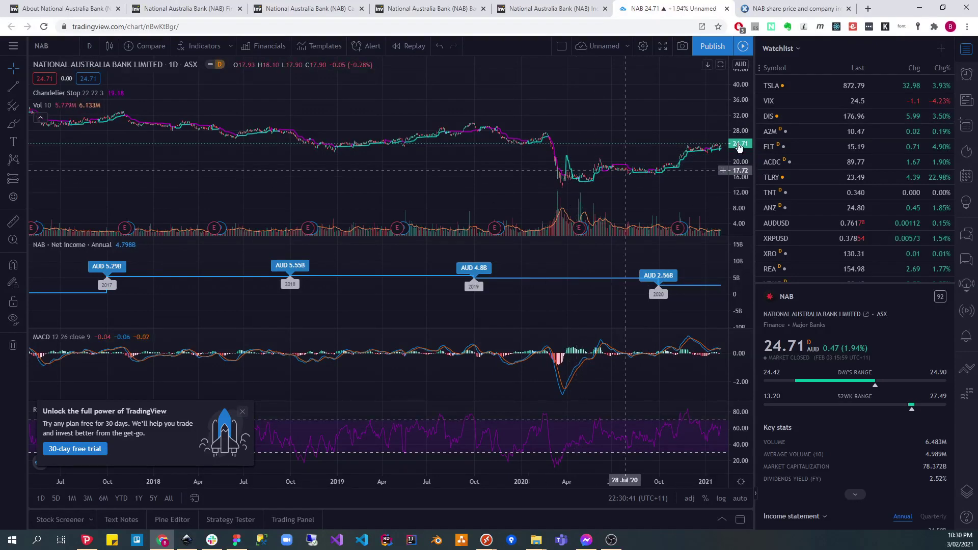
mouse_move(692, 343)
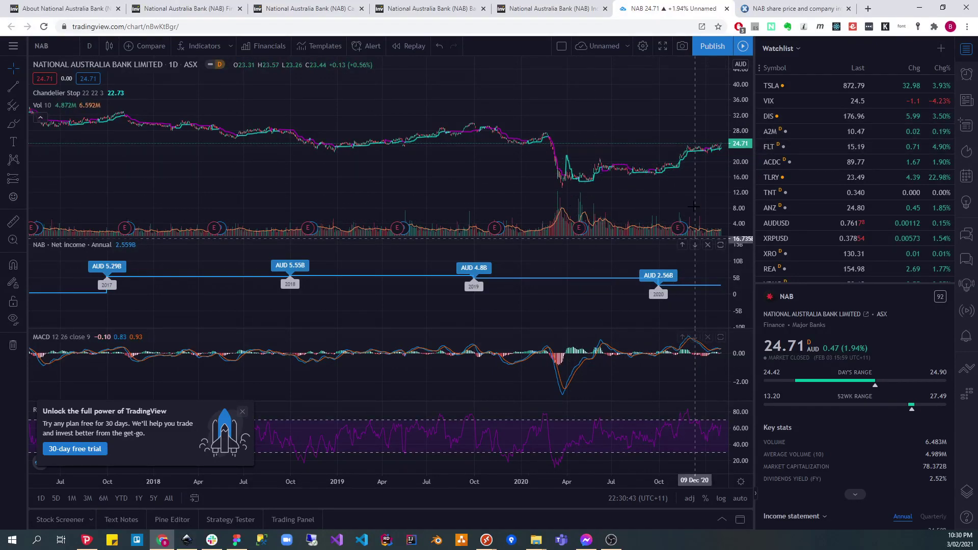
Step: Draw a Fibonacci retracement on the NAB price chart from the 24 Mar 2020 low at about 13.24 up to about 31.96 in August 2020
scroll(677, 204, up, 2)
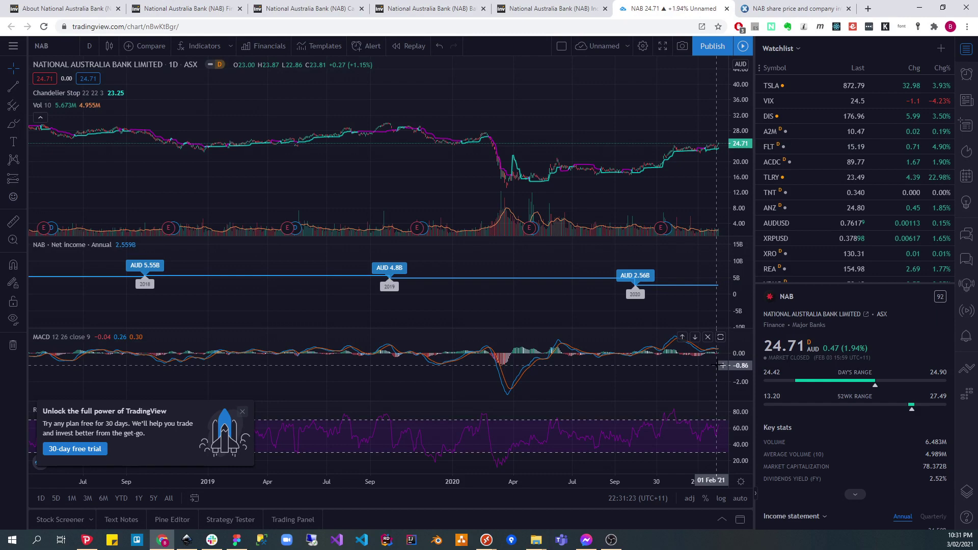
scroll(722, 365, up, 2)
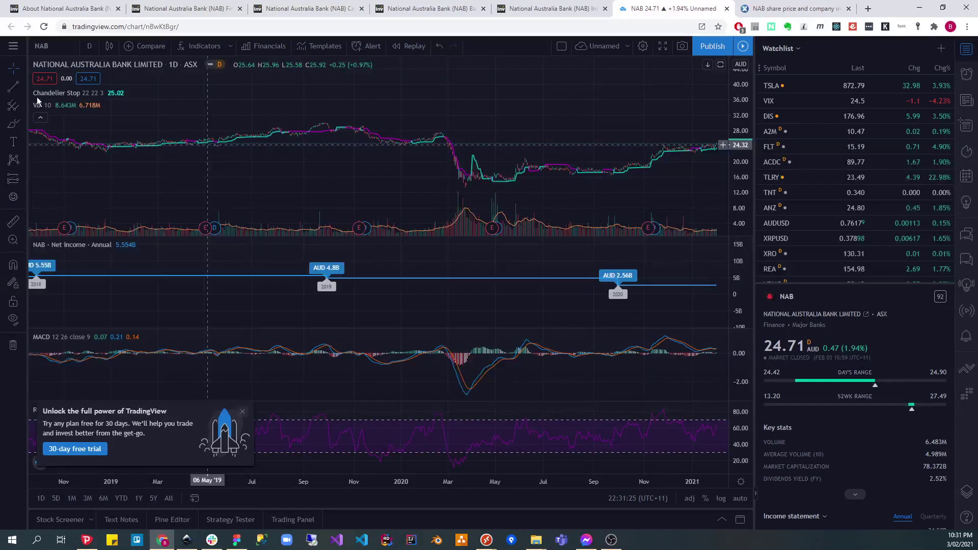
click(23, 107)
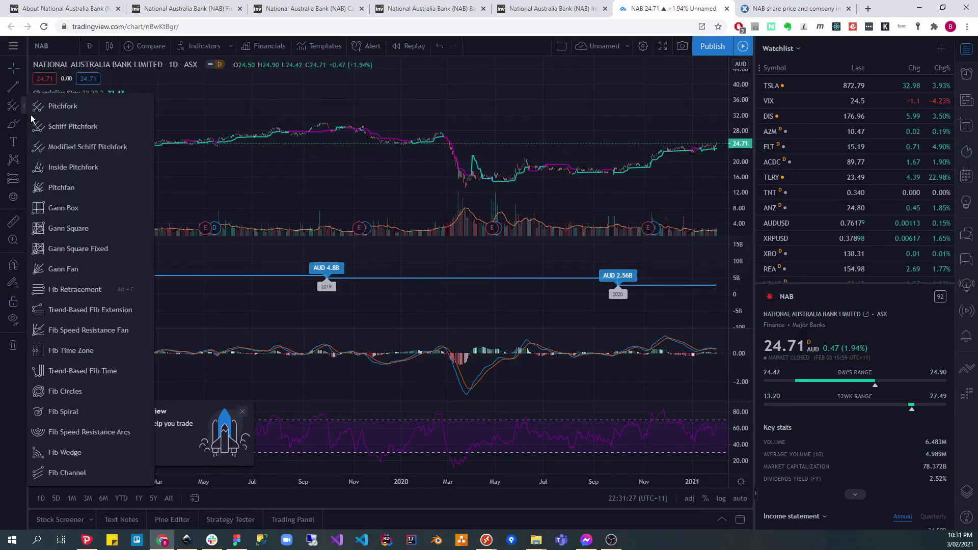
click(68, 290)
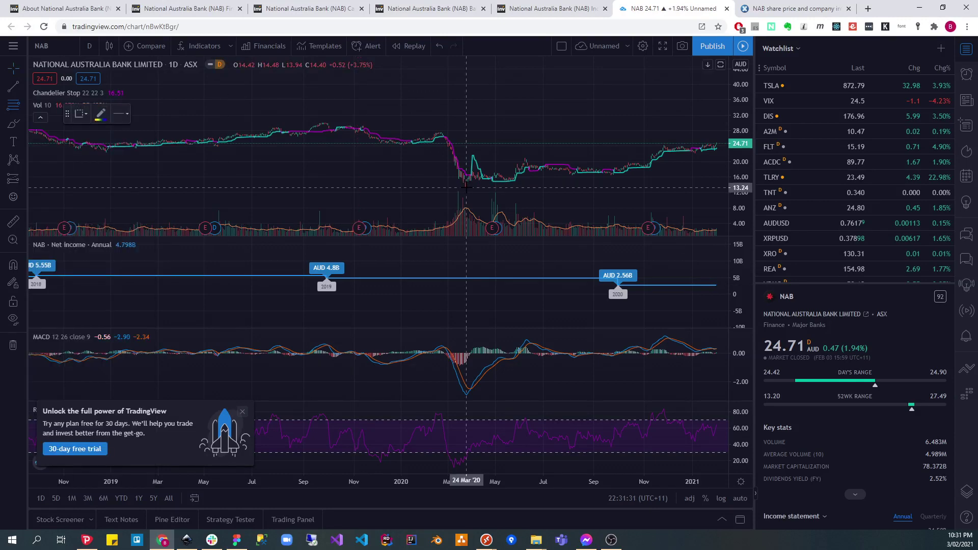
click(466, 188)
click(586, 115)
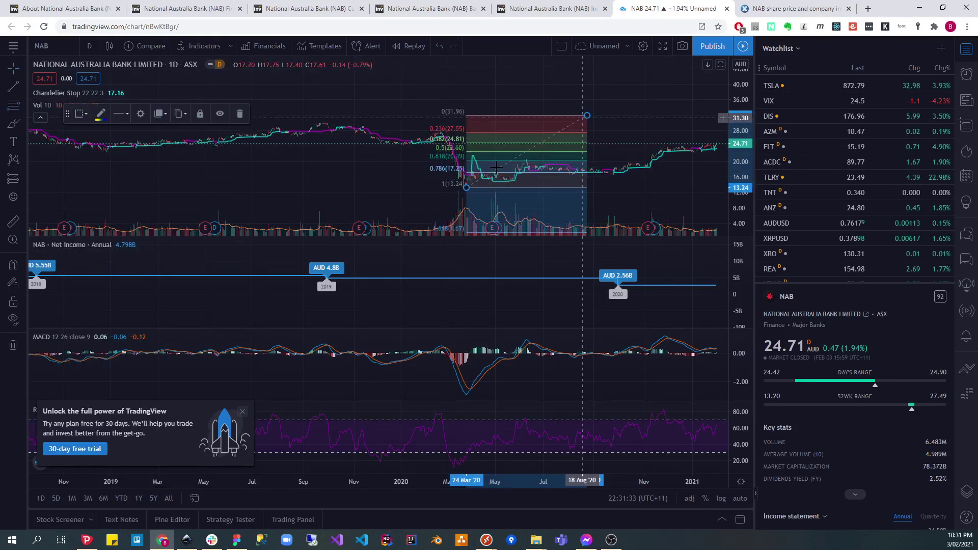
Step: Reverse the Fibonacci retracement so it starts at about 12.71 on 24 Mar 2020 and ends at about 24.58 on 5 Feb 2021
drag(466, 188, 718, 143)
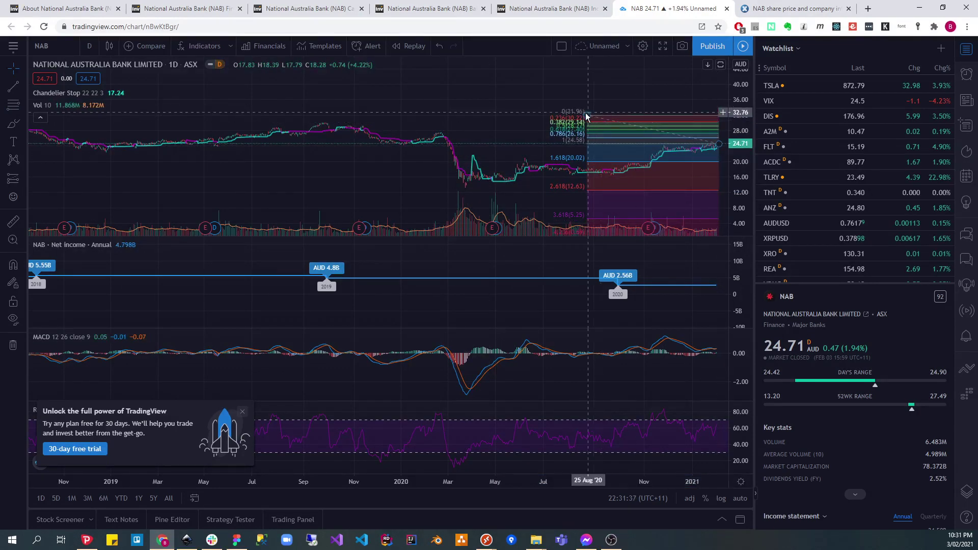
drag(585, 116, 466, 190)
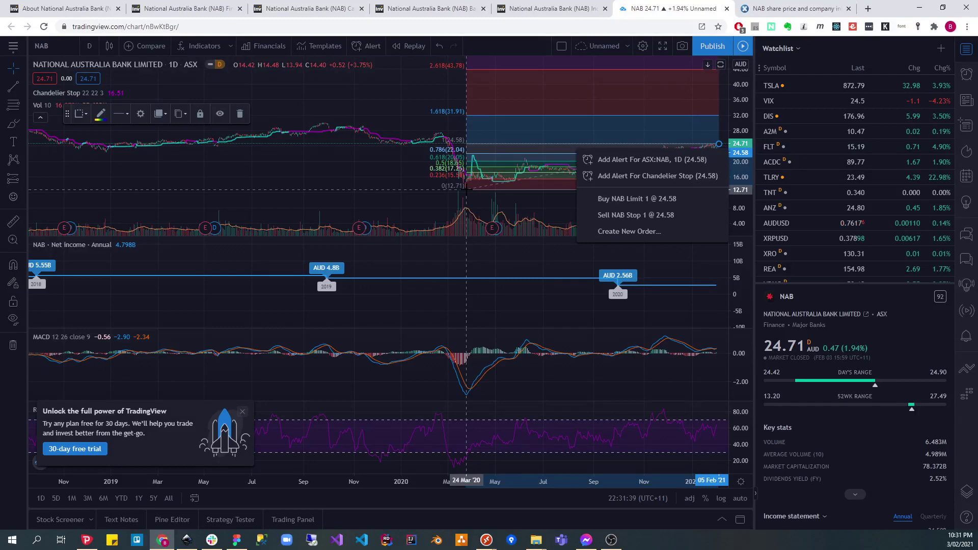
click(407, 189)
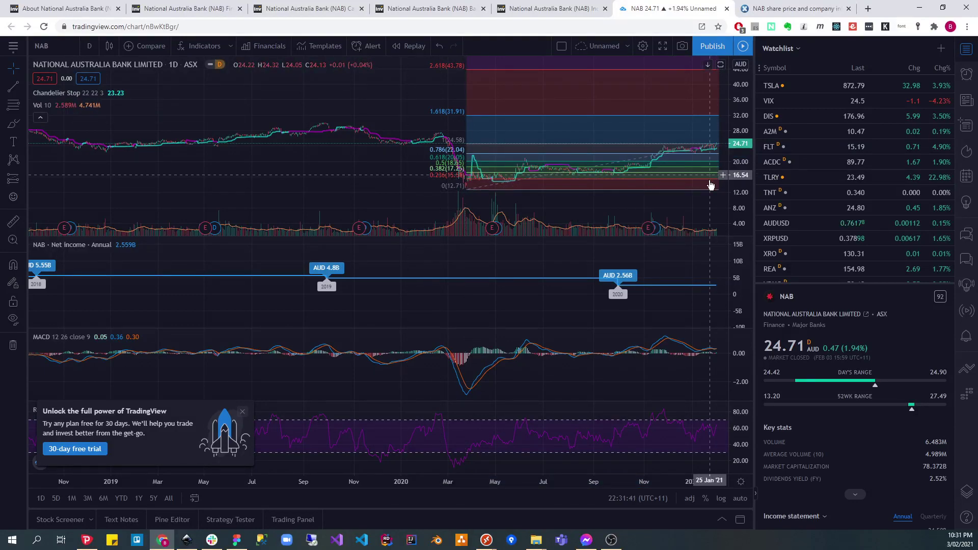
Step: Adjust the Fibonacci retracement's endpoints to about 12.98 on 20 Feb 2020 and about 27.22 on 4 Feb 2021
scroll(710, 185, up, 3)
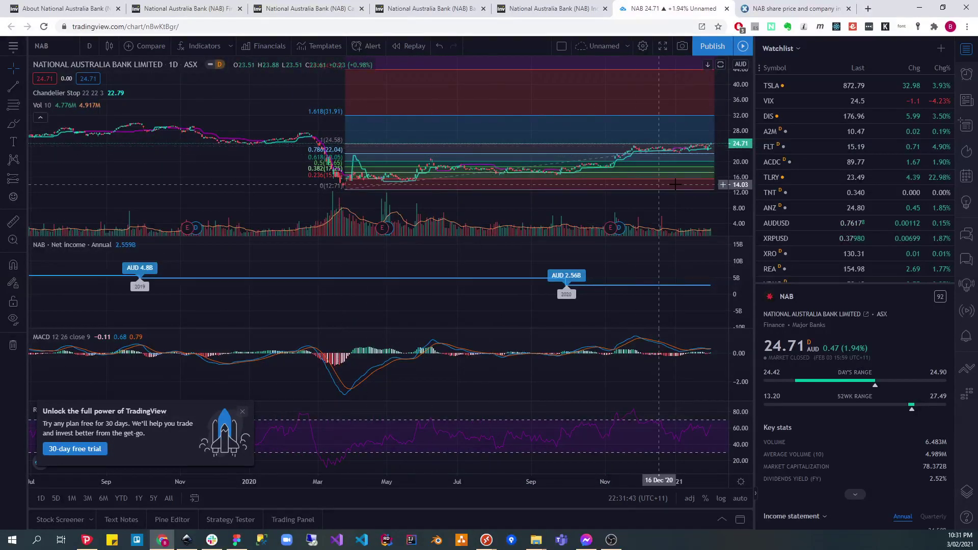
scroll(657, 187, up, 3)
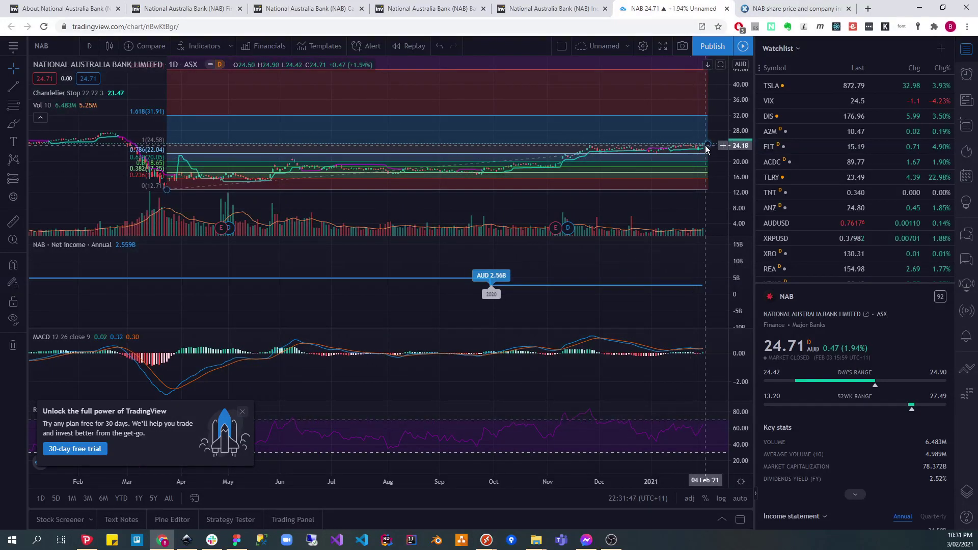
mouse_move(706, 148)
mouse_down()
mouse_move(336, 102)
mouse_move(703, 103)
mouse_up()
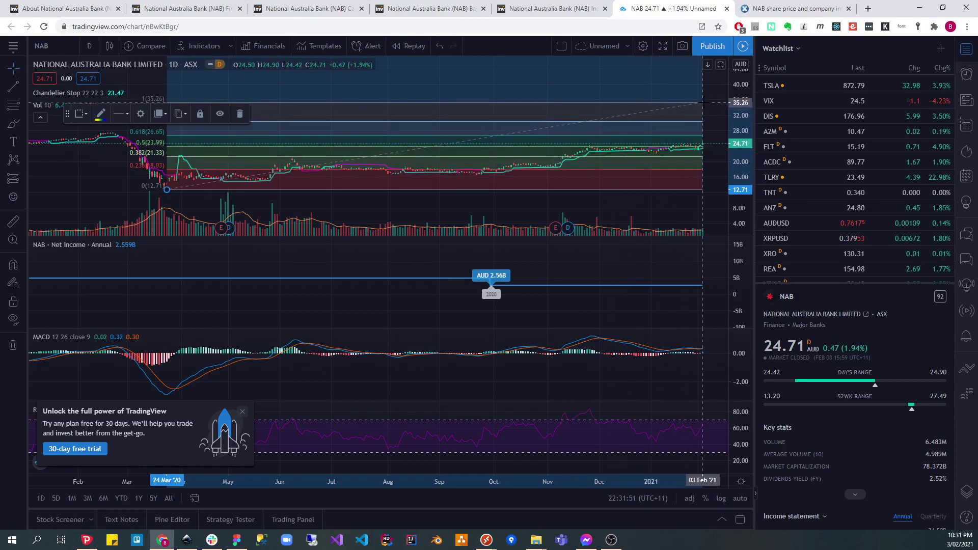
drag(167, 189, 108, 198)
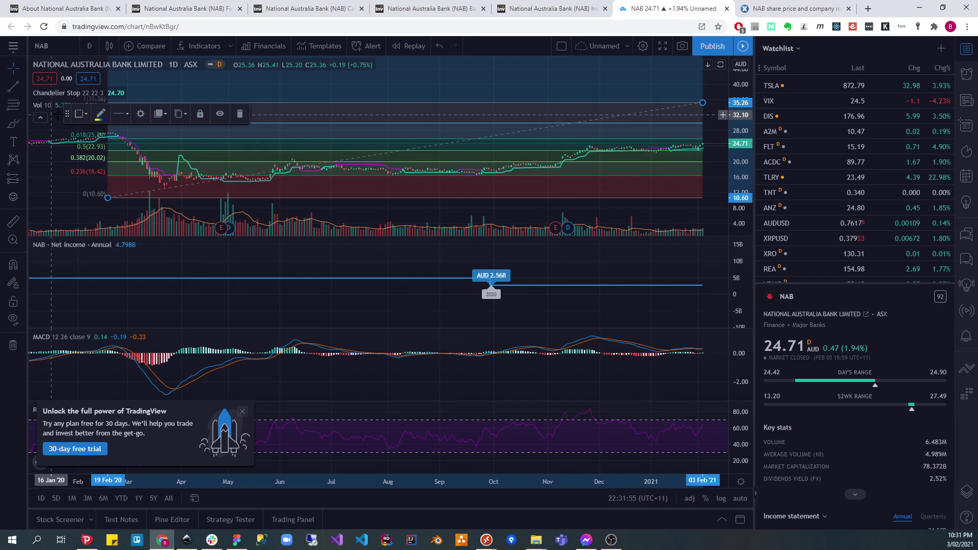
mouse_move(66, 113)
mouse_down()
mouse_move(170, 134)
mouse_move(175, 81)
mouse_up()
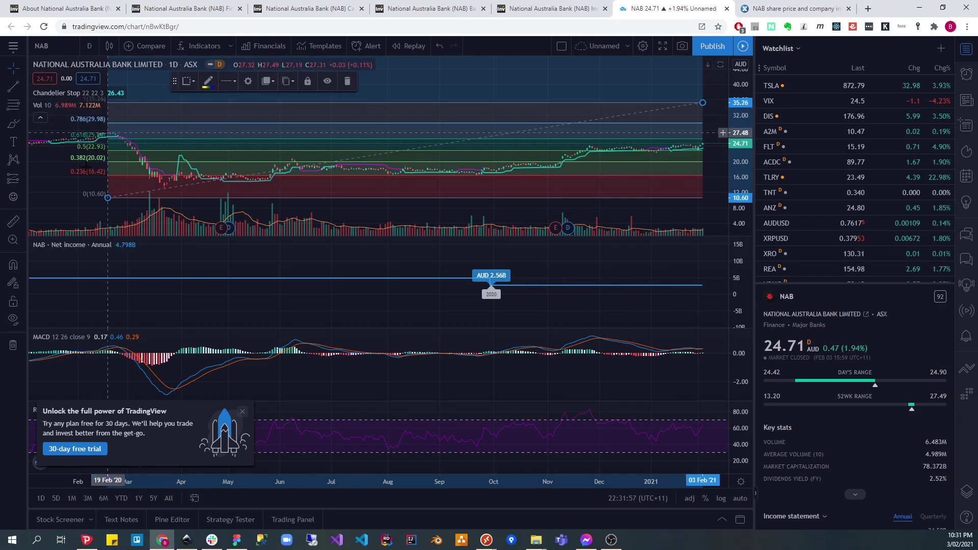
drag(702, 102, 706, 134)
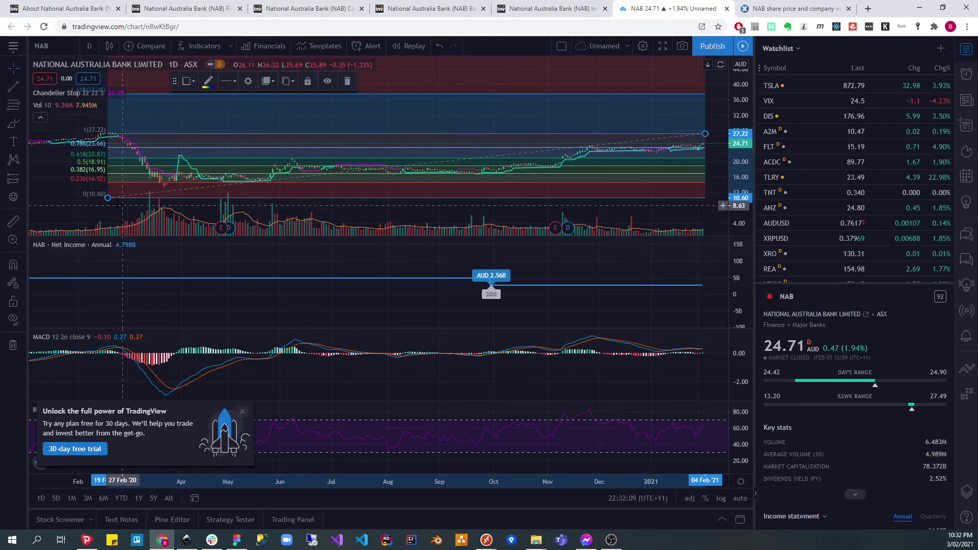
drag(107, 198, 110, 188)
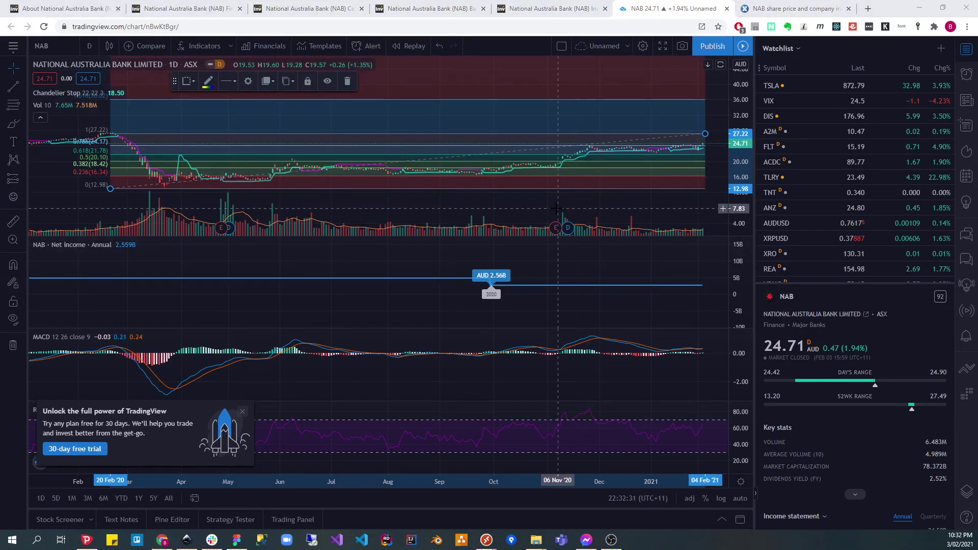
Step: Open Calculator and subtract the current NAB share price of 24.71 from the retracement's upper level of 27.22
key(XF86Calculator)
drag(487, 99, 264, 196)
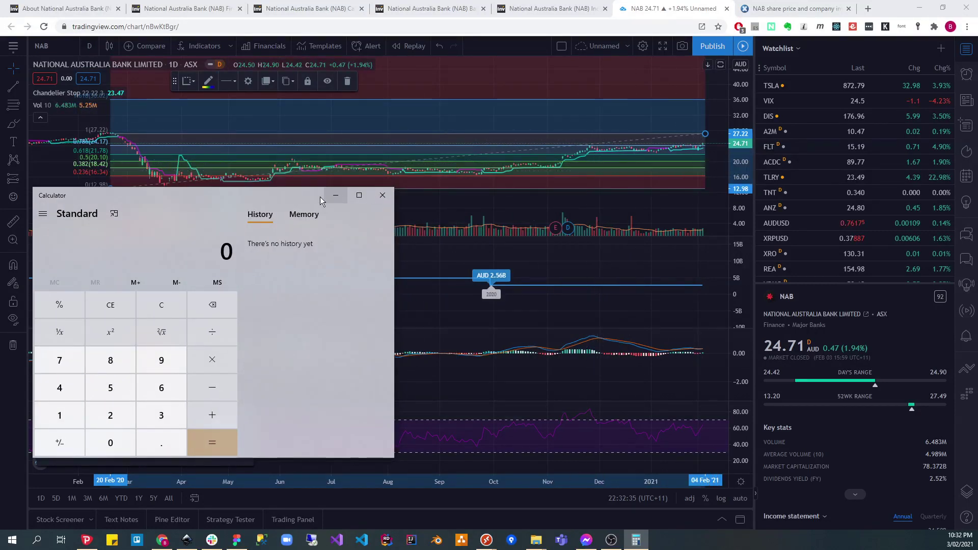
drag(320, 196, 493, 187)
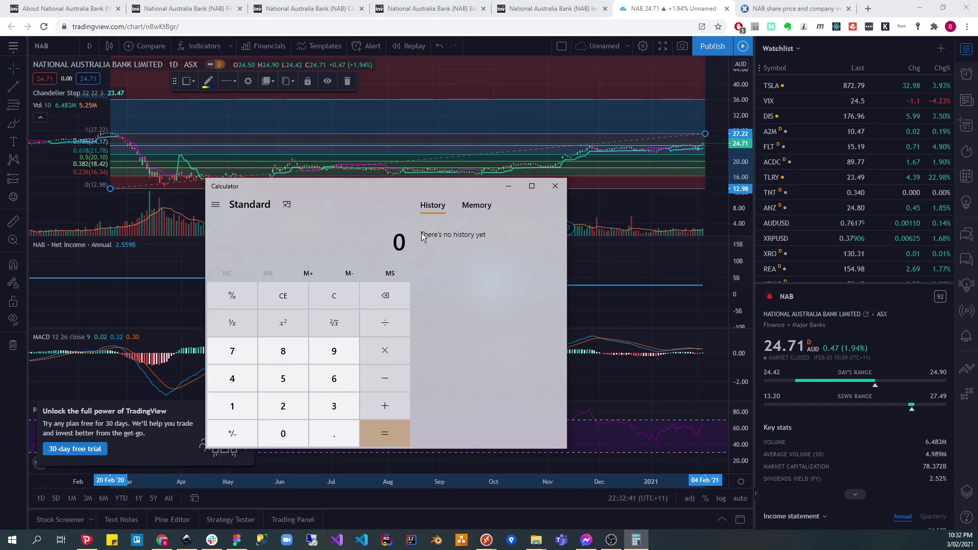
text(27.22 - )
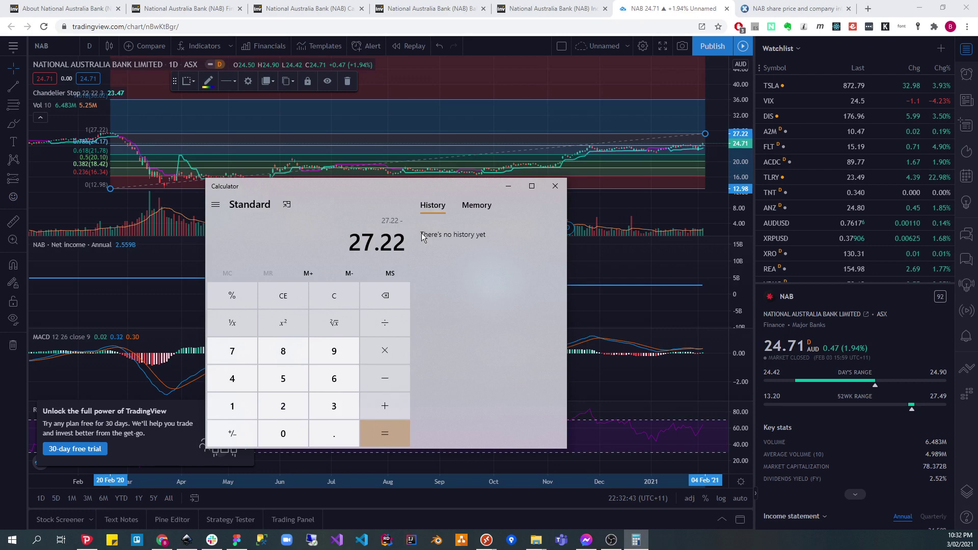
text(24.1)
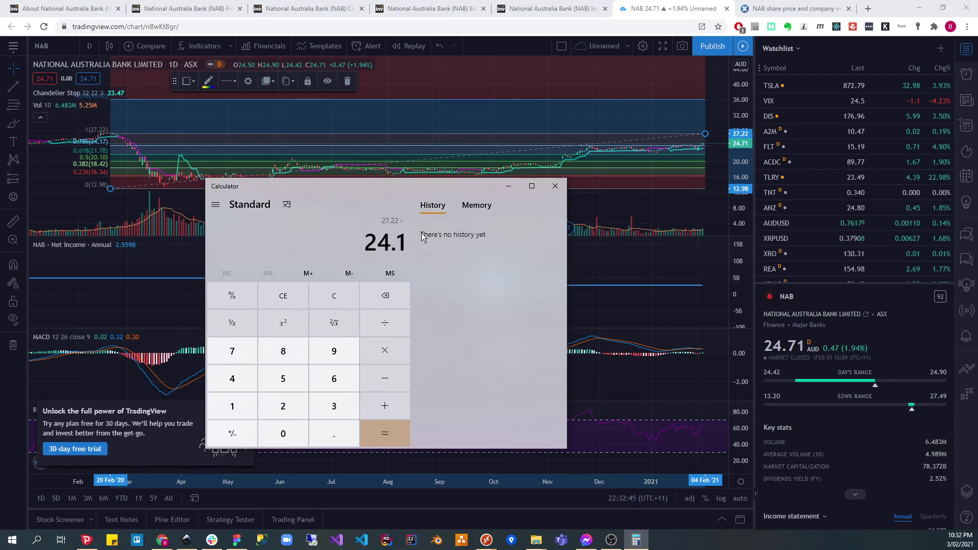
key(BackSpace)
text(71)
key(Return)
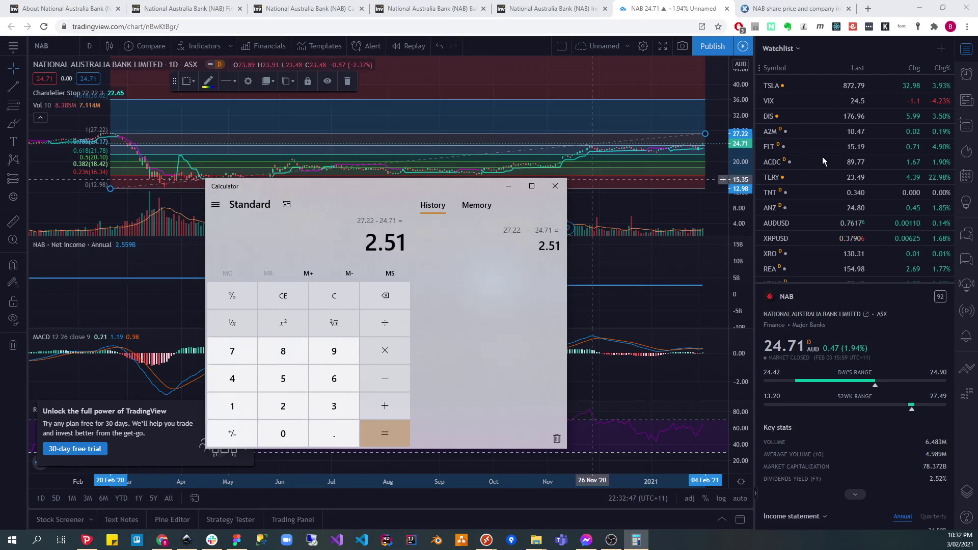
Step: Divide the price difference by 24.71 and multiply by 100 to get the potential gain as a percentage
key(slash)
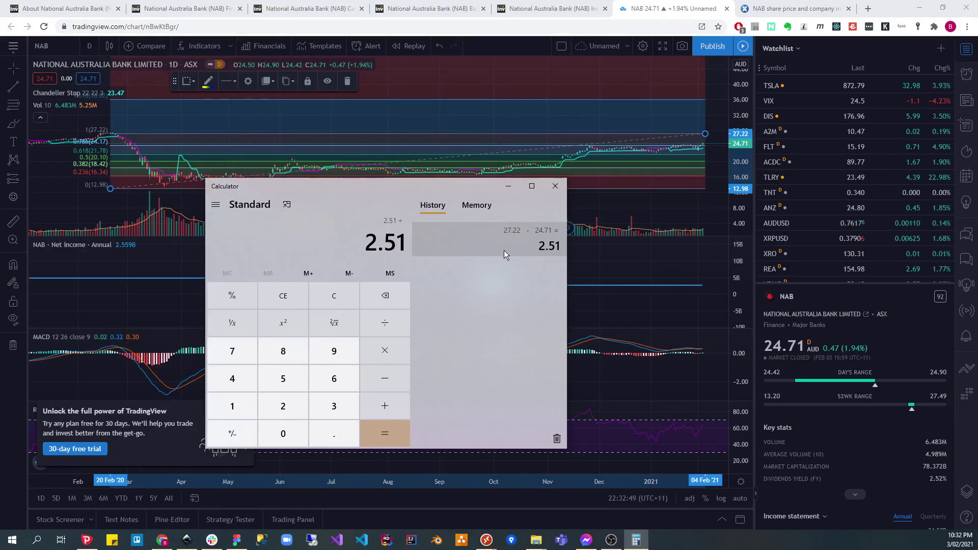
text(24.71)
key(Return)
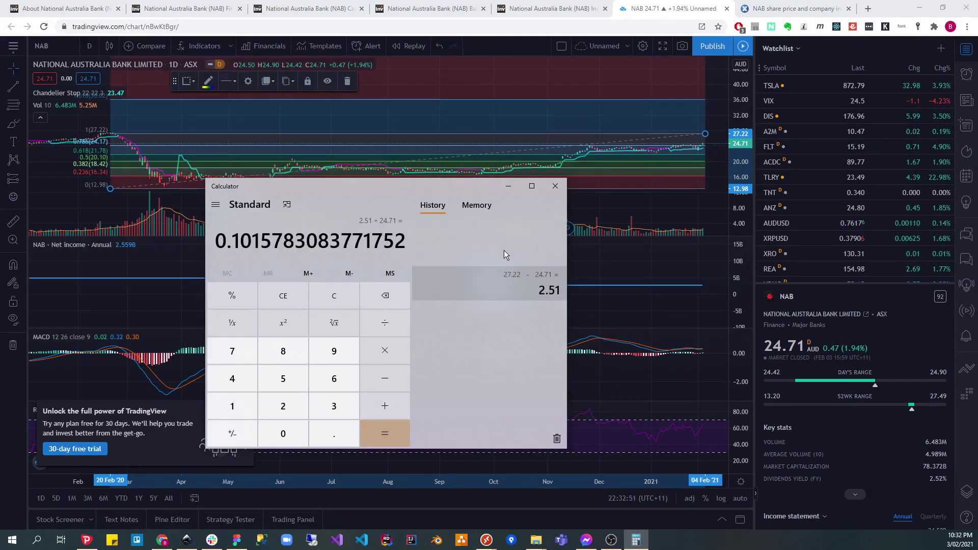
key(asterisk)
text(100)
key(Return)
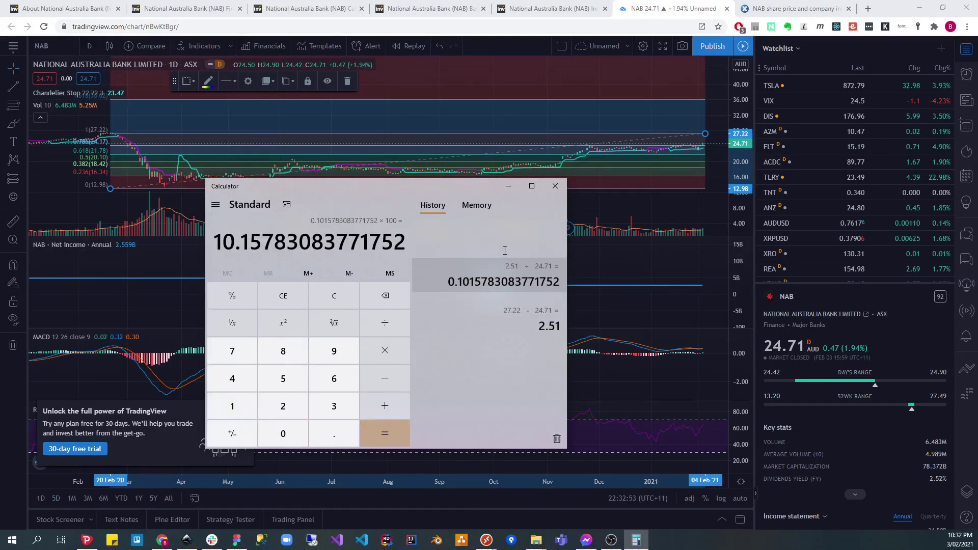
Step: Return to the TradingView chart and examine NAB's price against the Fibonacci levels over a longer period
click(688, 49)
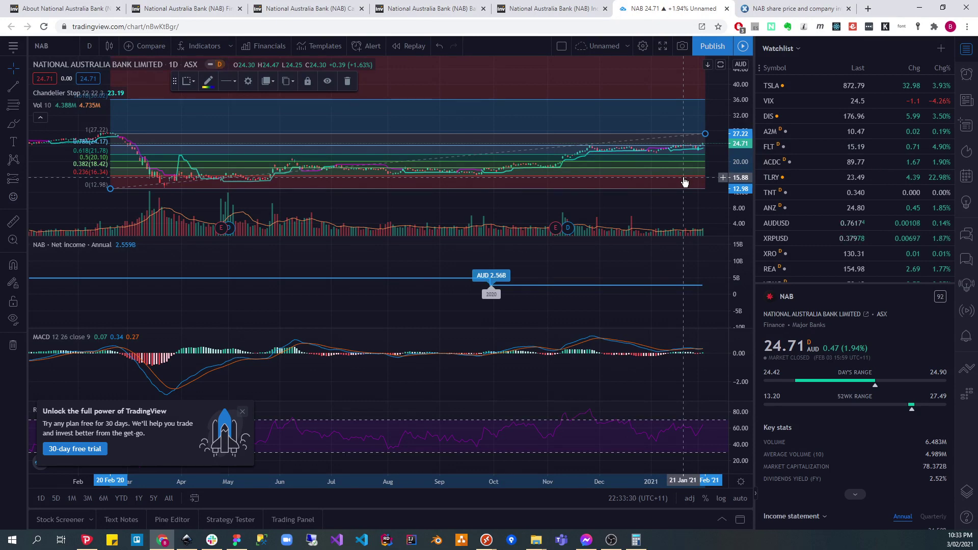
scroll(684, 182, down, 5)
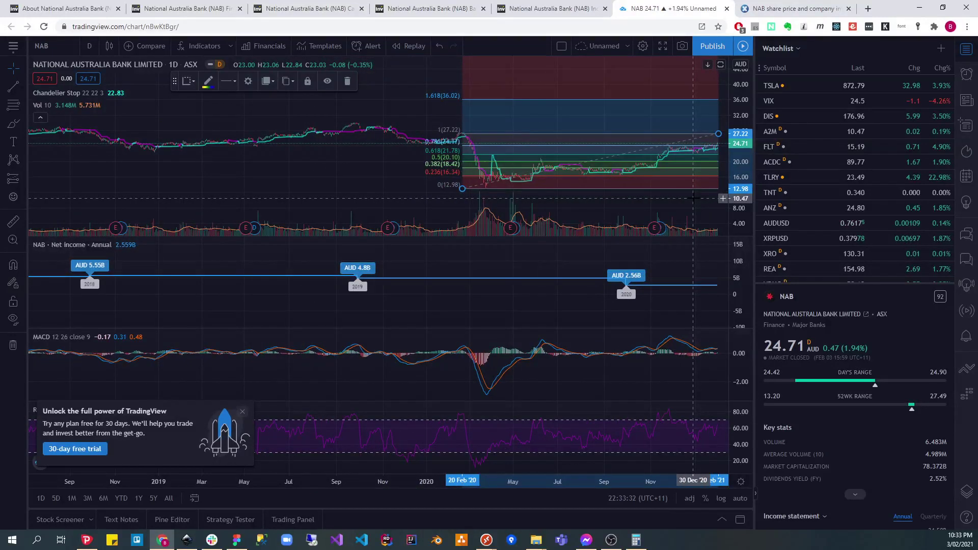